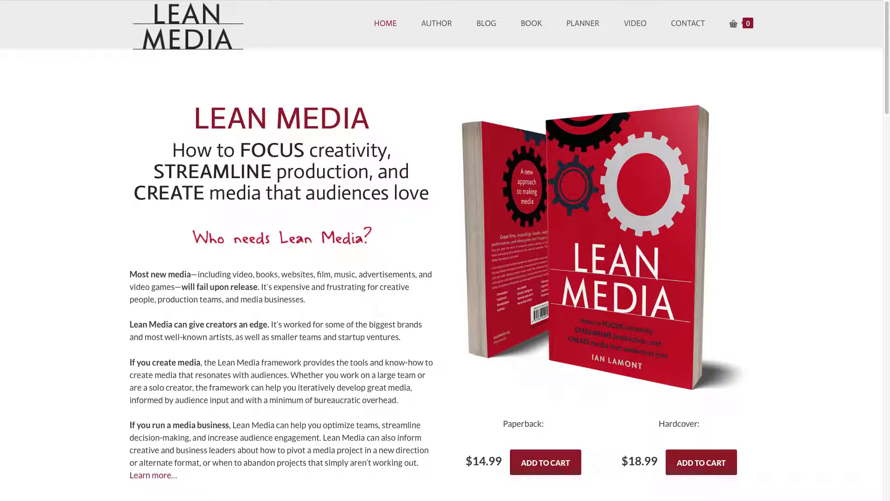
Switch from the Lean Media site back to the Seller Central Percentage Off promotion form.
key(super+Tab)
key(super+Tab)
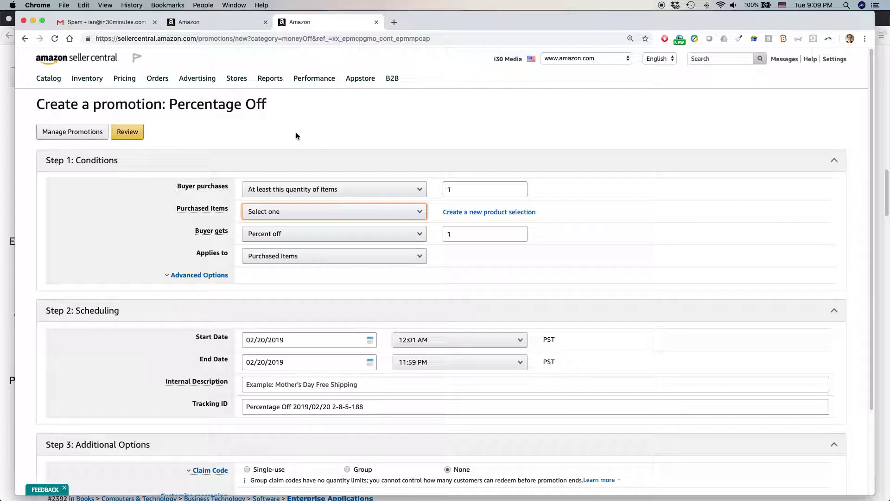
click(424, 213)
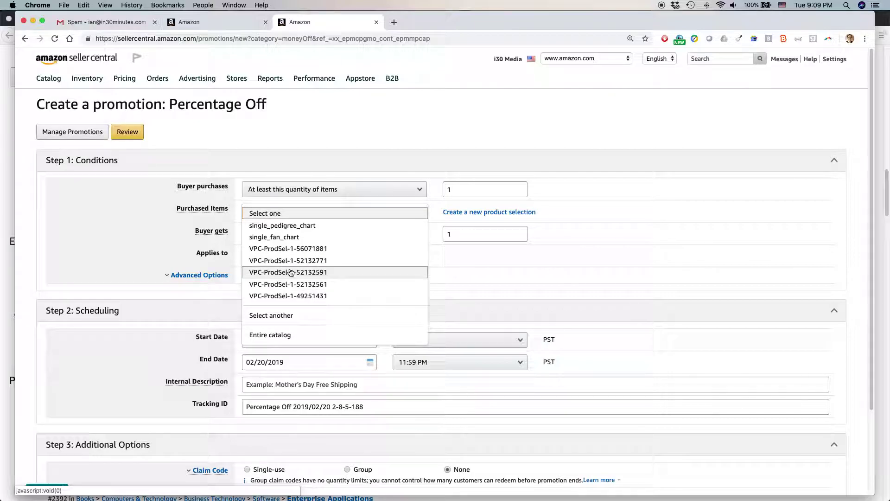
click(494, 116)
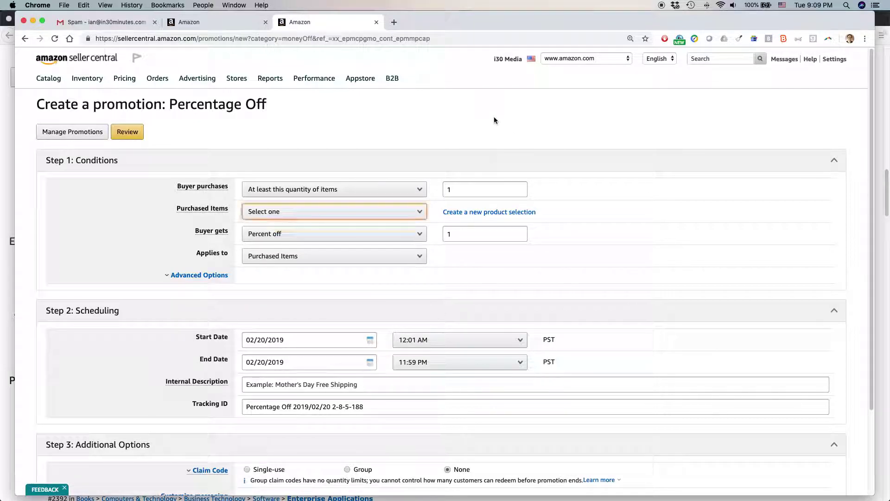
Create a new product selection with type ASIN List to get its blank form.
click(484, 212)
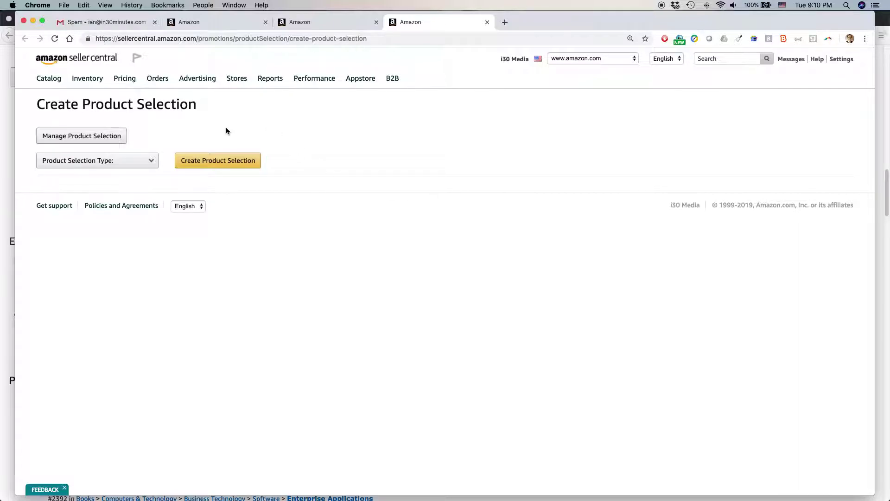
click(153, 165)
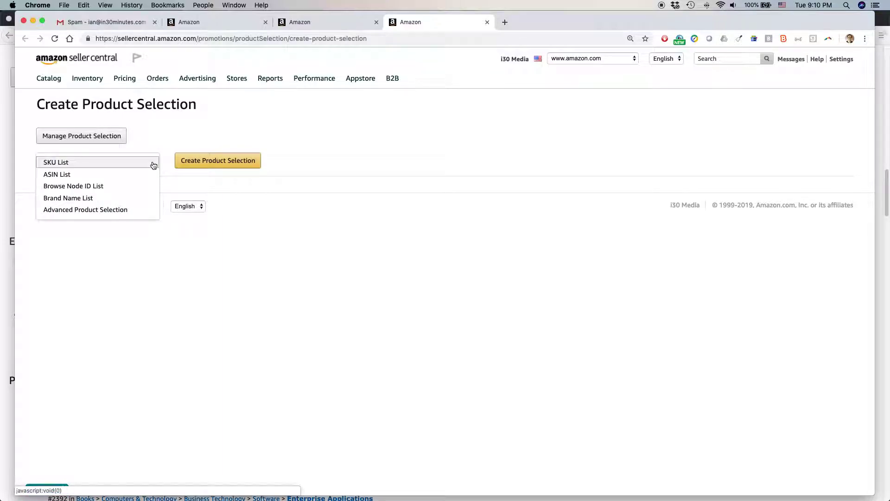
click(132, 177)
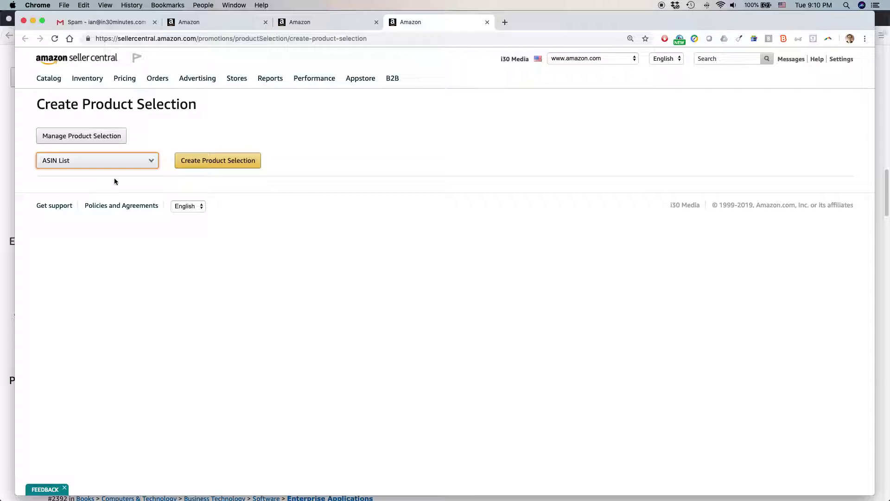
click(239, 161)
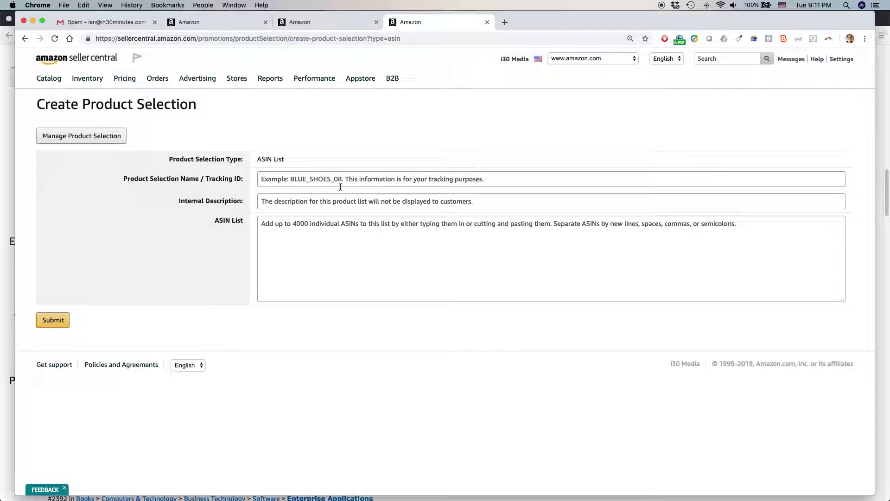
Copy the orange, purple and blue colour line from the notes into Product Selection Name.
click(292, 181)
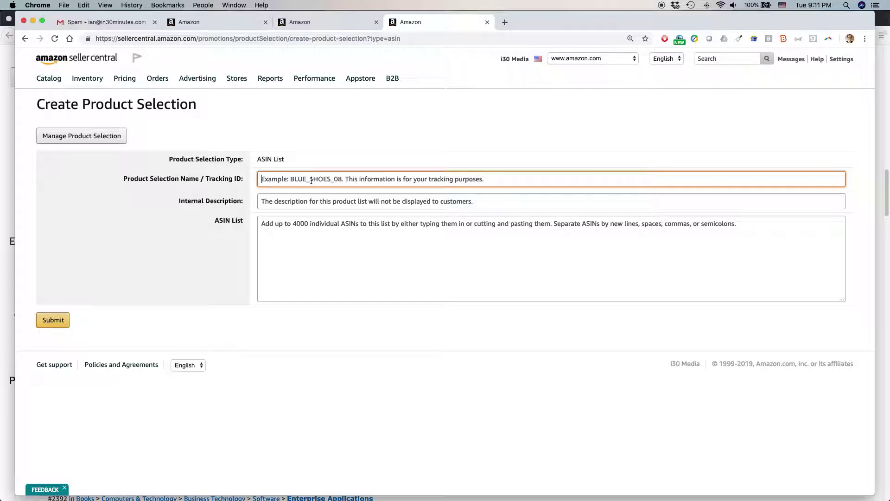
key(super+Tab)
key(super+Tab)
key(super+Tab)
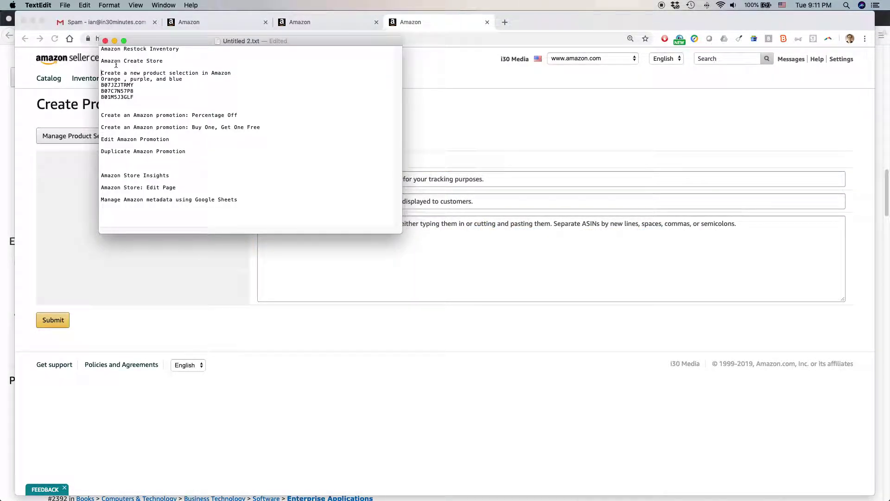
triple_click(124, 78)
key(super+c)
key(super+Tab)
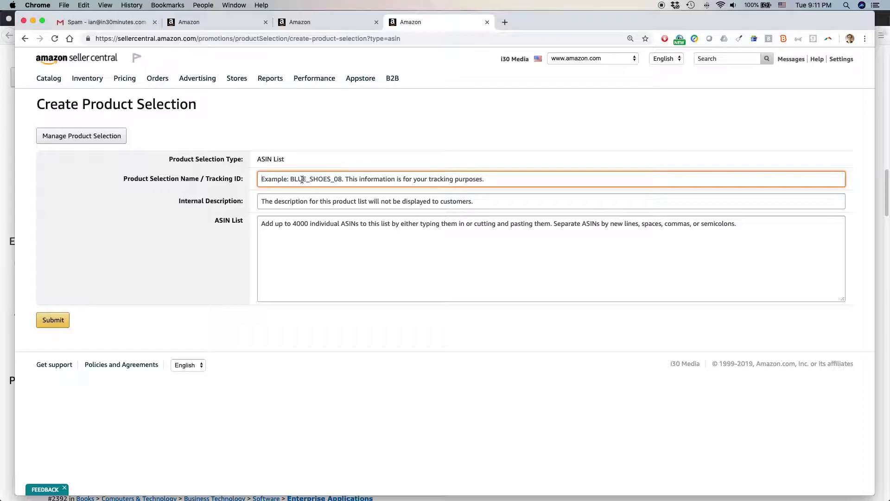
key(super+v)
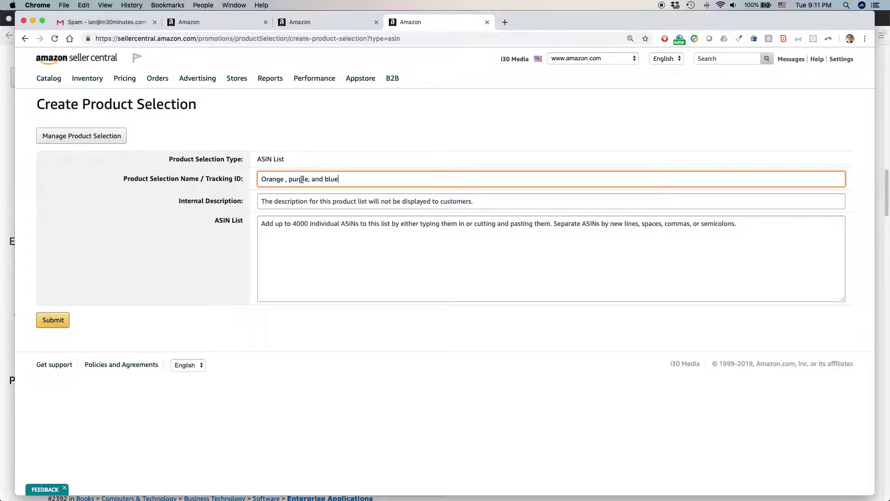
Replace the commas and 'and' with underscores so the name reads Orange_purple_blue.
key(shift+Left)
key(shift+Left)
key(shift+Left)
text(_)
key(alt+Right)
key(shift+Right)
text(_)
key(alt+shift+Left)
key(shift+Right)
key(shift+Right)
key(shift+Right)
key(shift+Right)
key(shift+Right)
key(shift+Right)
key(shift+Right)
key(shift+Right)
key(shift+Right)
key(shift+Right)
key(shift+Right)
key(shift+Right)
key(shift+Right)
key(shift+Right)
key(shift+Right)
key(shift+Left)
key(BackSpace)
click(317, 178)
double_click(325, 179)
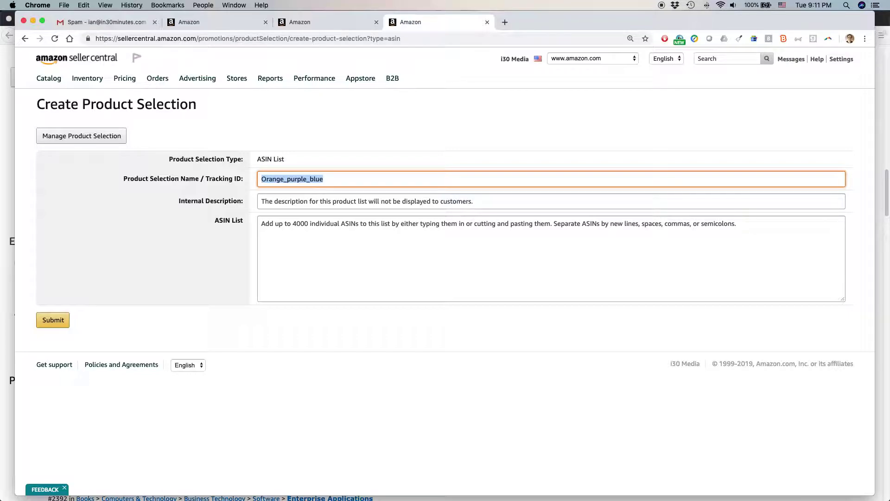
click(330, 179)
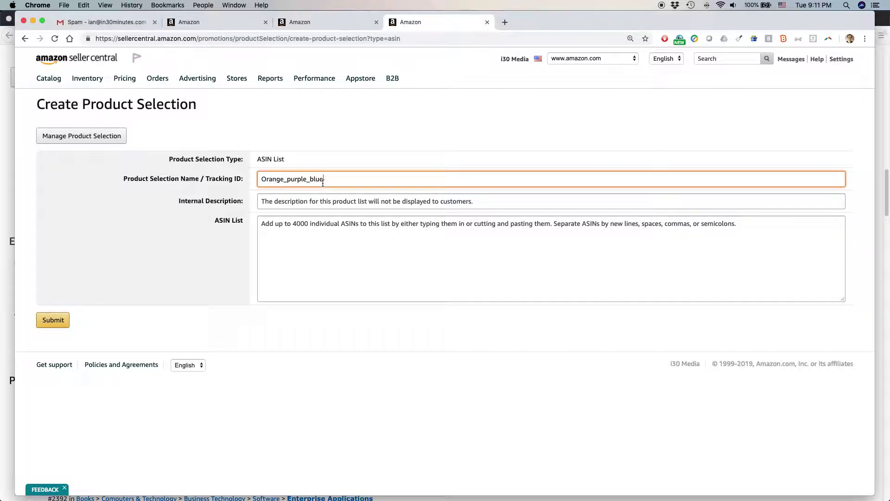
click(313, 205)
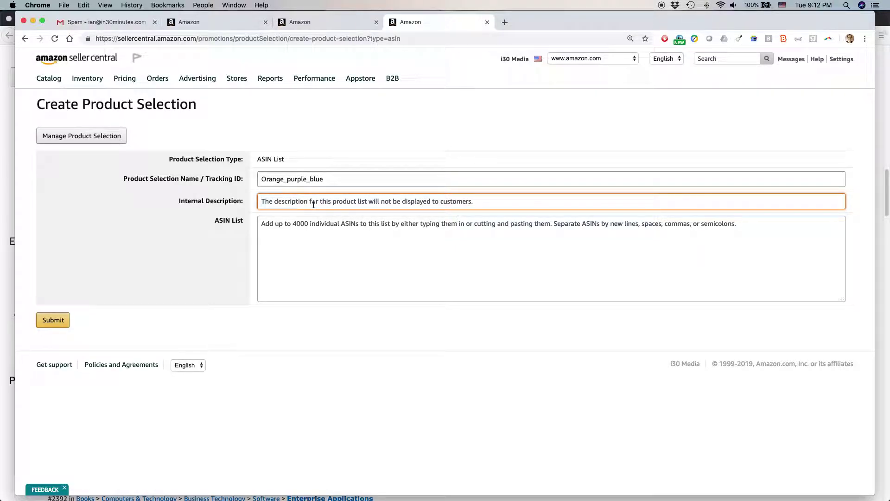
Enter description 'products in the EasyGenie category', paste the three ASINs from notes, select the first.
key(super+v)
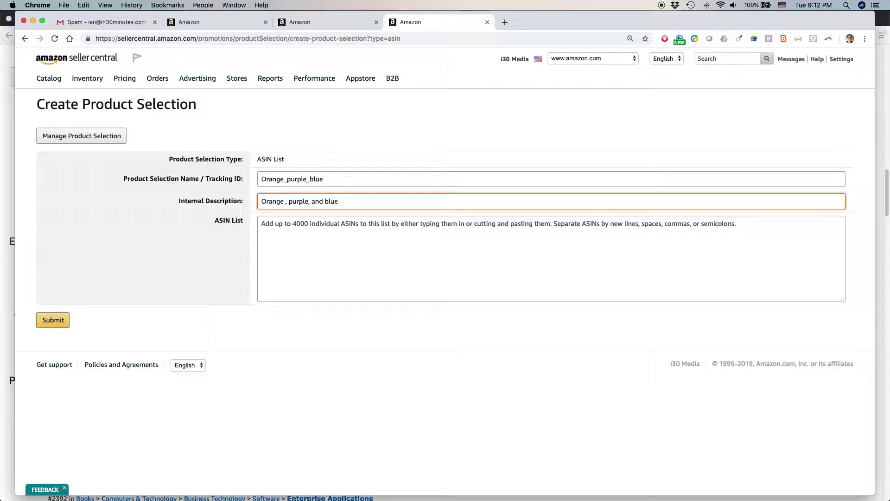
text(products in the EasyGenie category)
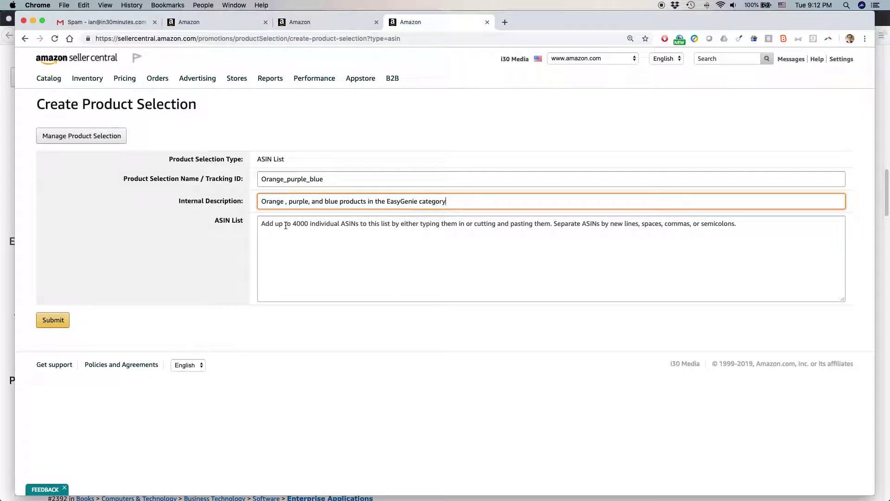
click(286, 225)
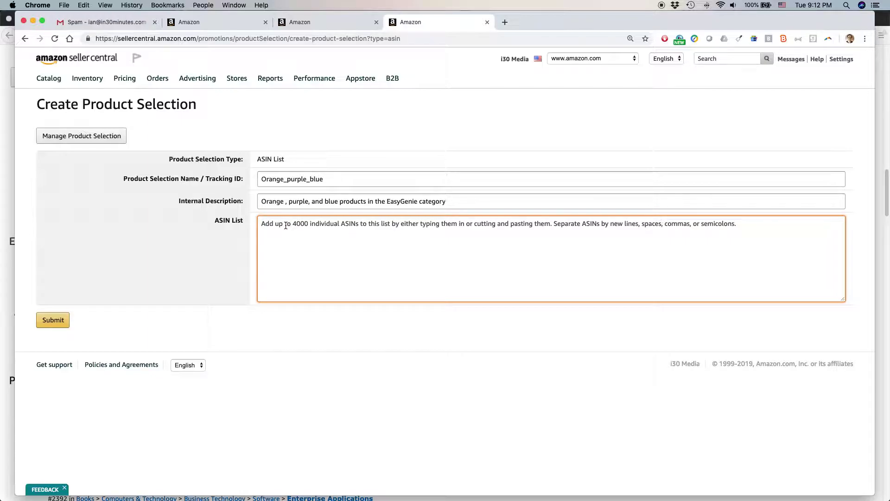
key(super+Tab)
key(shift+Down)
key(shift+Down)
key(shift+Down)
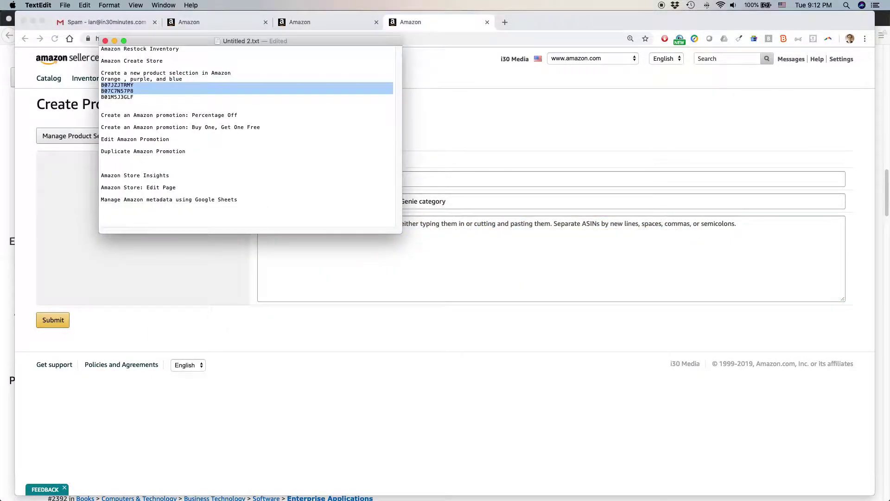
key(super+c)
key(super+Tab)
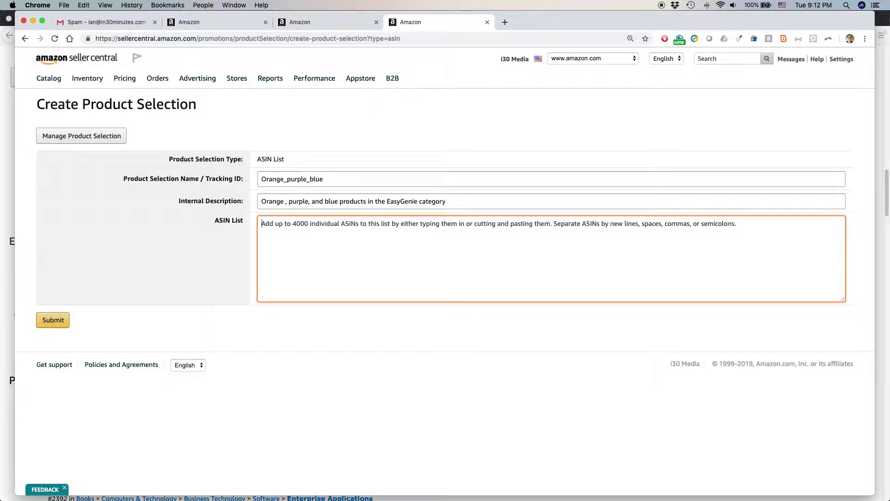
key(super+v)
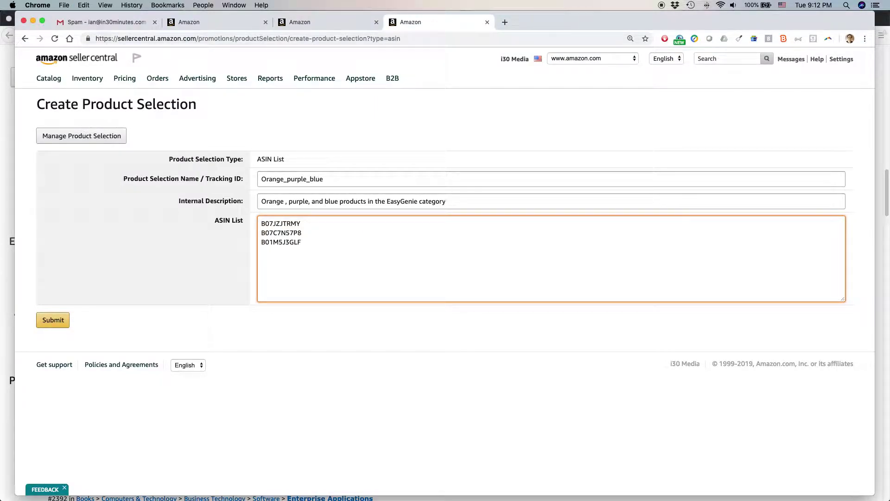
key(shift+End)
Search Amazon.com for ASIN B07JZJTRMY to confirm EasyGenie's family group sheets, then return to the form.
key(super+Tab)
key(super+Tab)
key(super+Tab)
key(super+Tab)
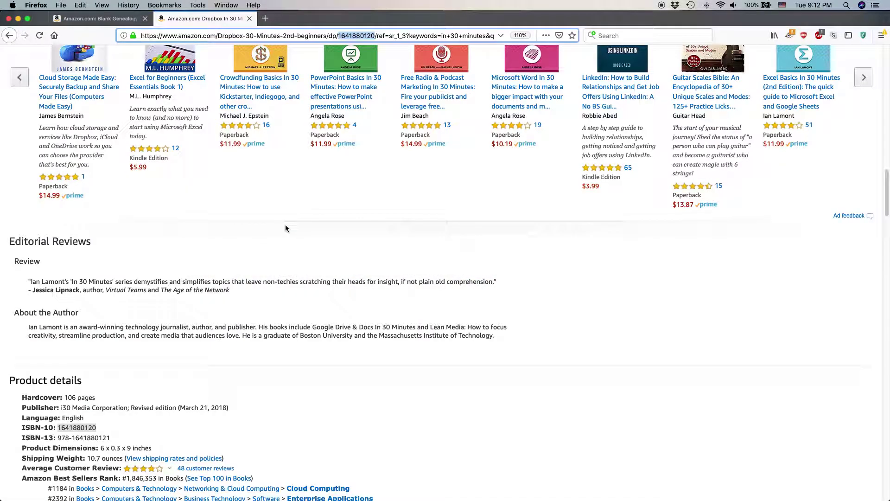
scroll(285, 227, up, 15)
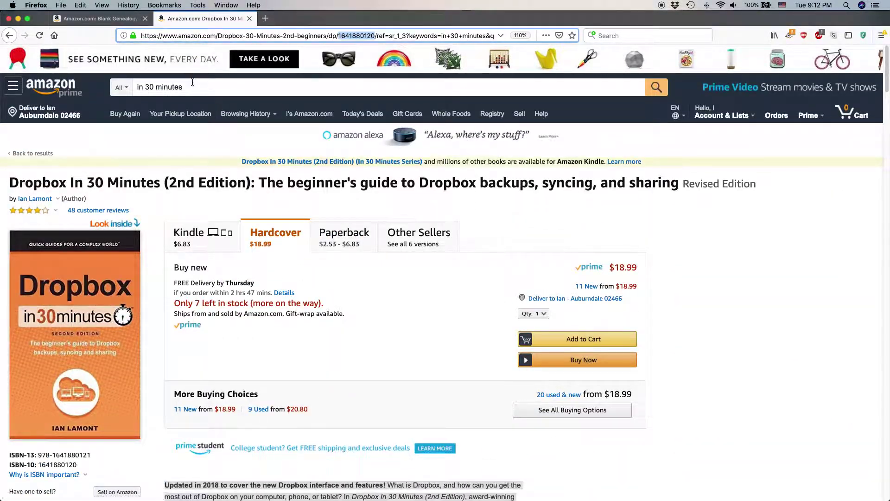
click(192, 83)
key(super+v)
key(Return)
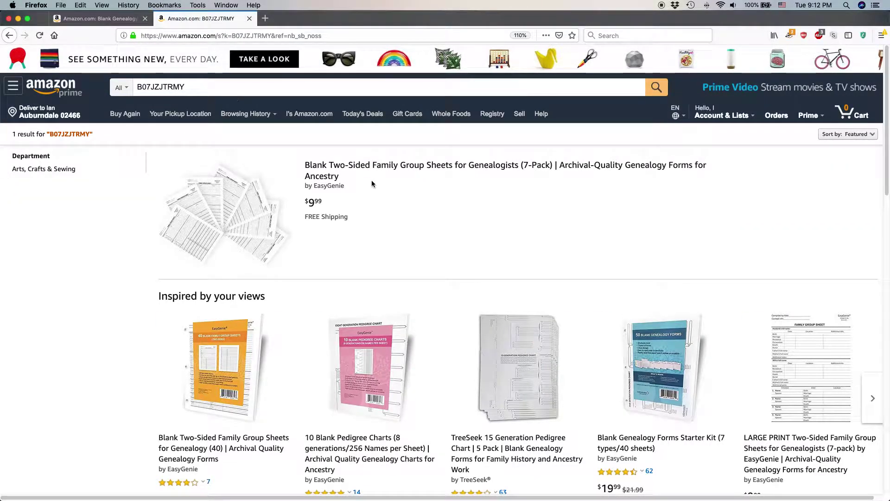
scroll(371, 183, down, 5)
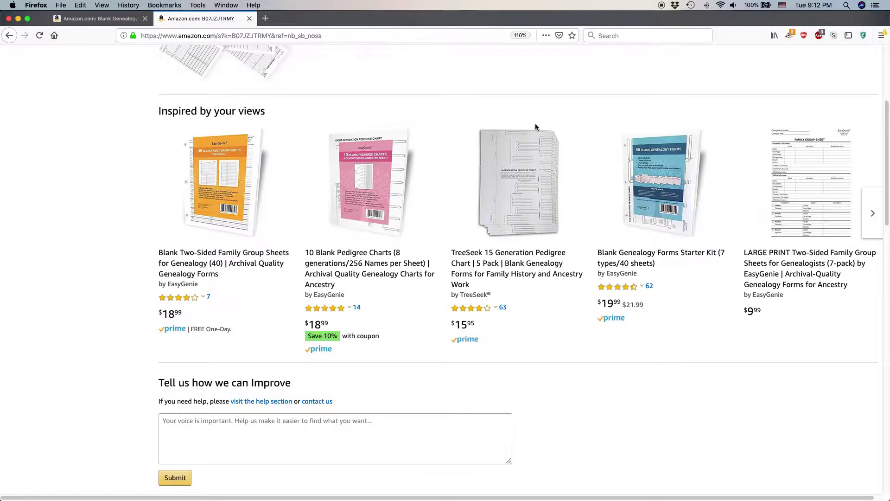
key(super+Tab)
click(303, 249)
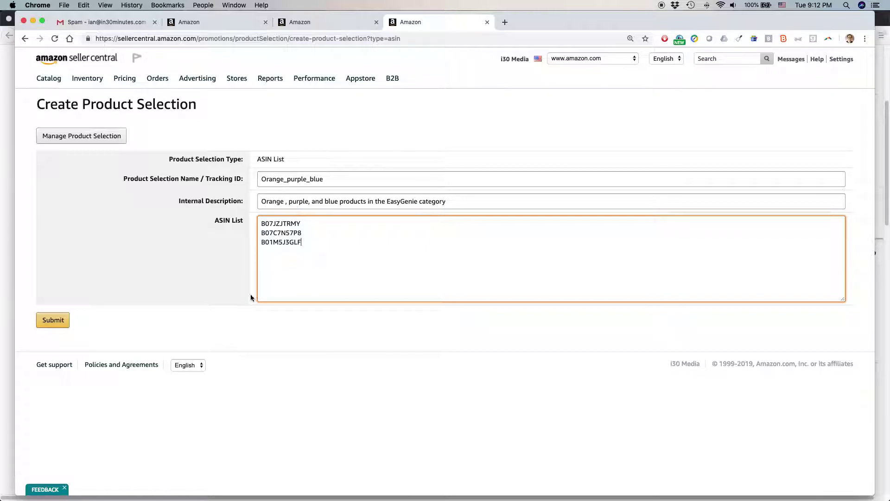
Submit the Orange_purple_blue selection and scroll down the Manage Product Selection table.
click(59, 324)
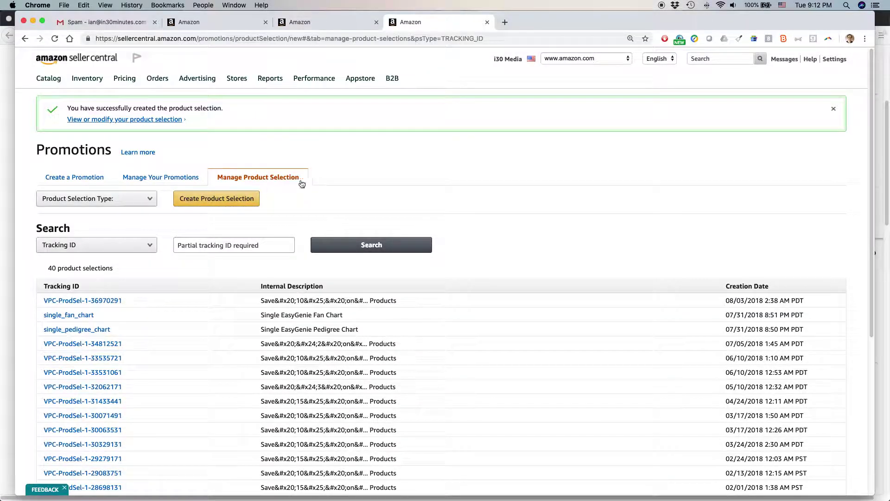
scroll(330, 179, down, 5)
scroll(330, 179, up, 5)
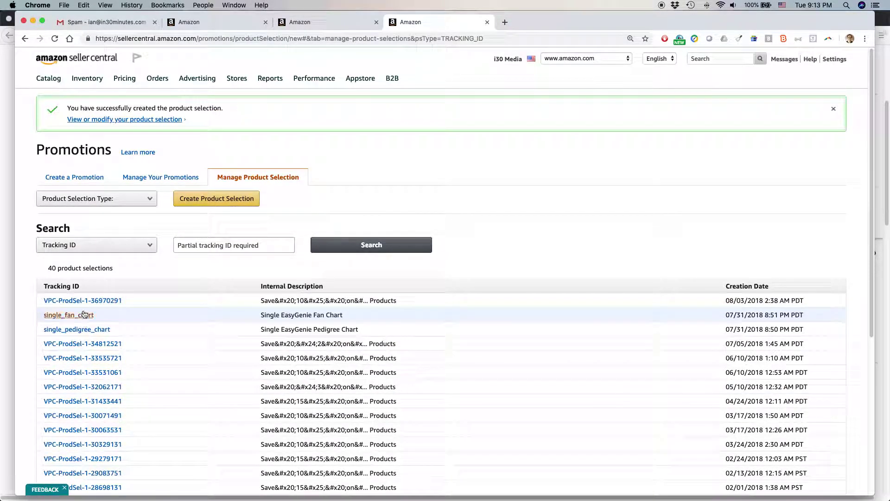
scroll(139, 299, down, 1)
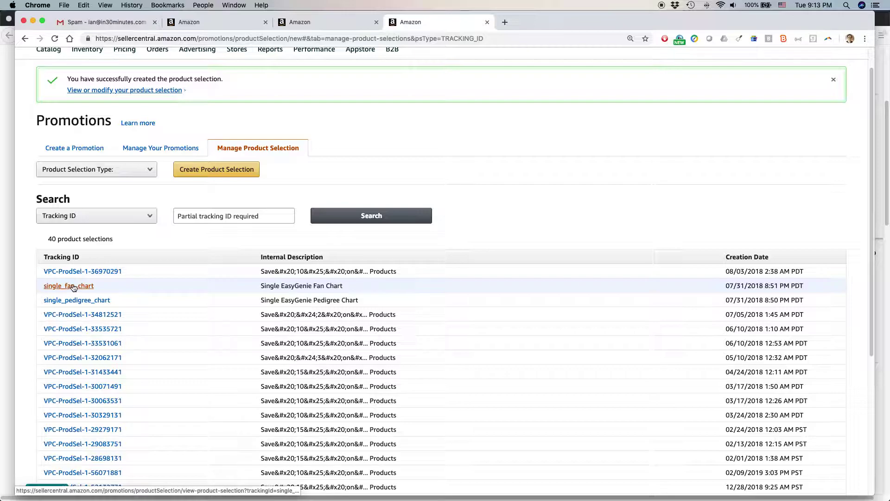
scroll(79, 300, down, 3)
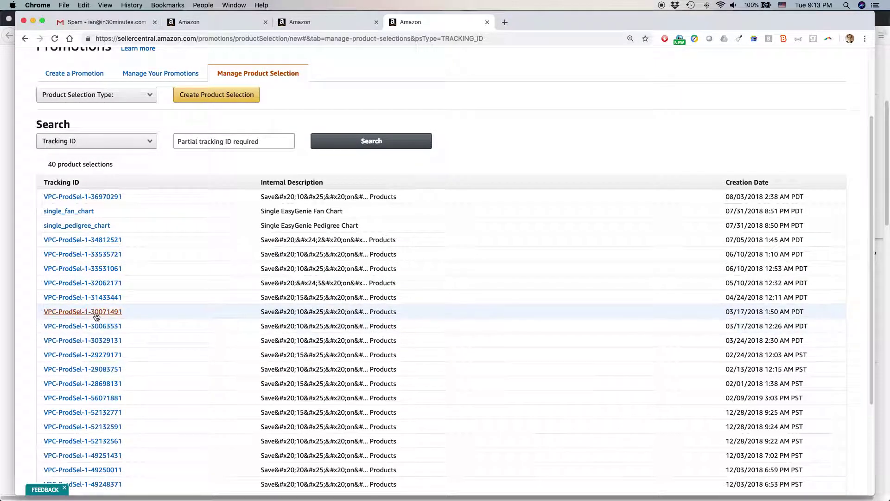
scroll(94, 316, down, 4)
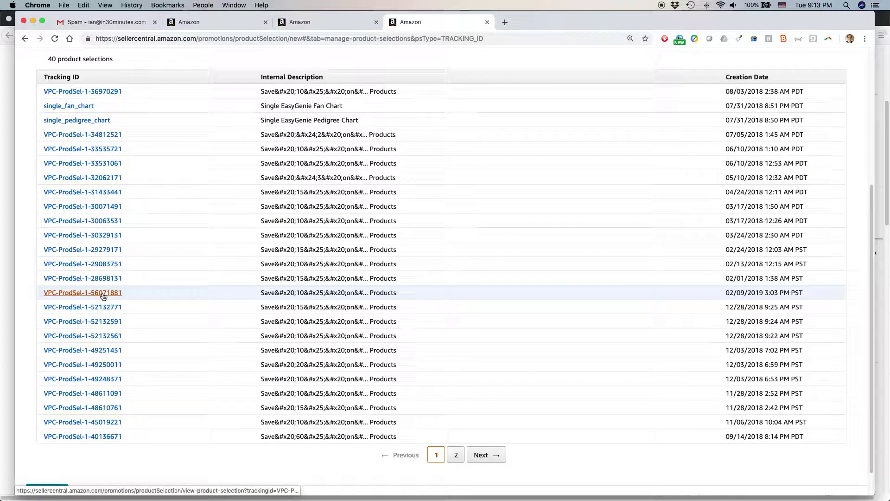
scroll(99, 292, down, 2)
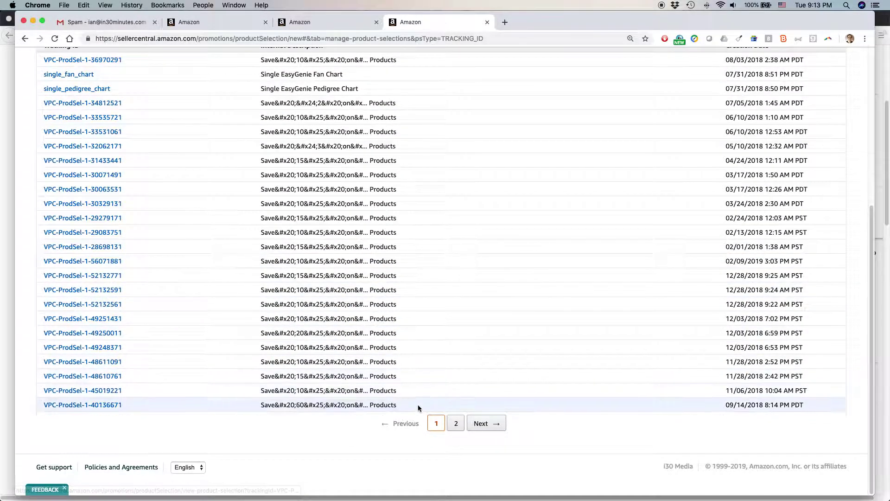
click(479, 424)
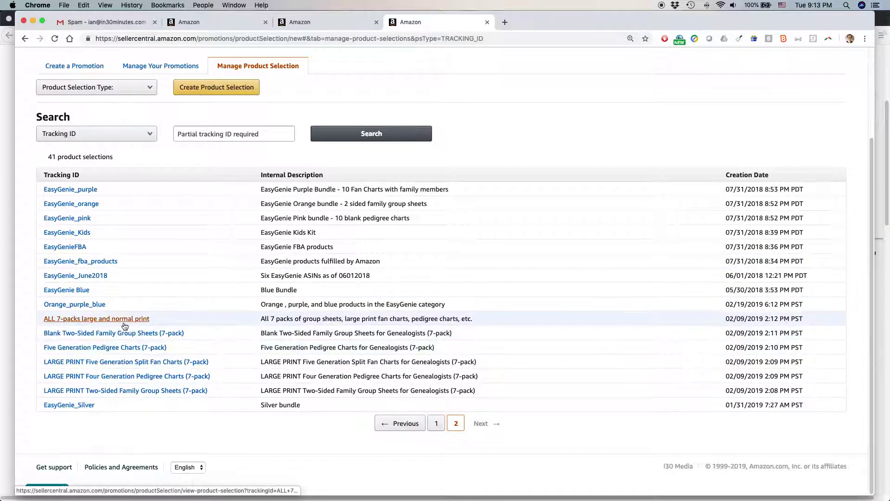
Switch to the Lean Media site, browse its blog posts, then go to the Video page.
key(super+Tab)
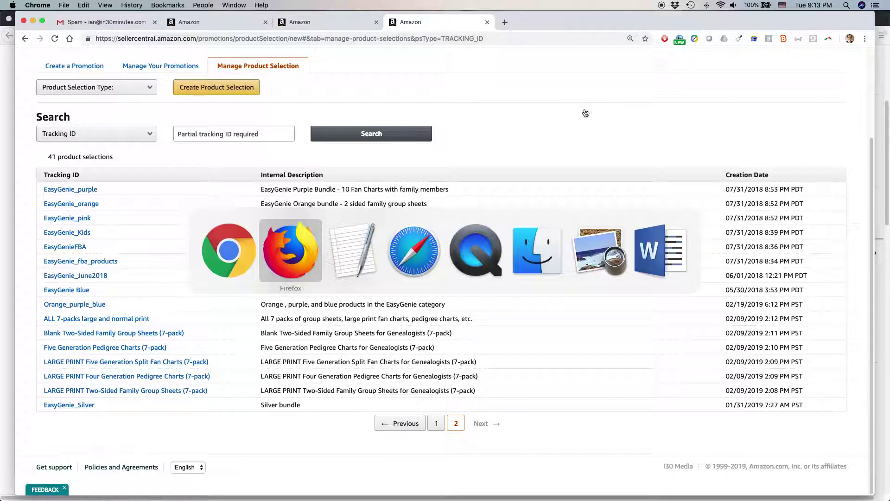
key(super+Tab)
key(super+Tab)
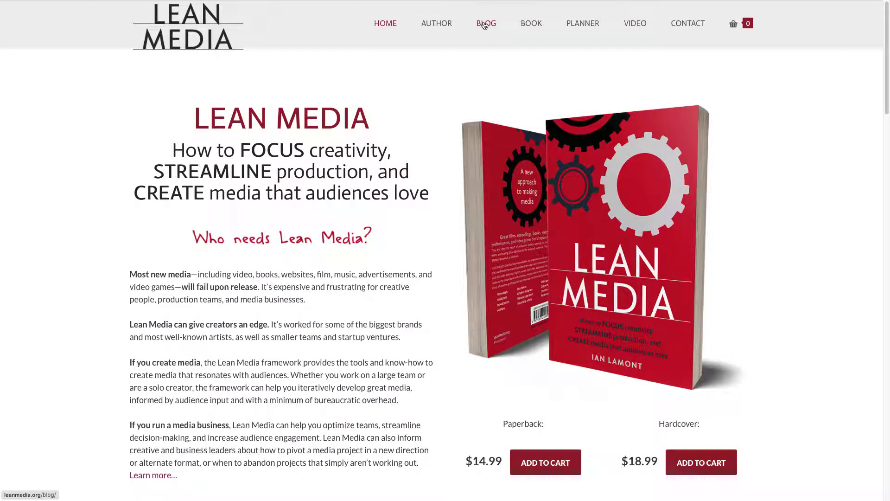
click(485, 25)
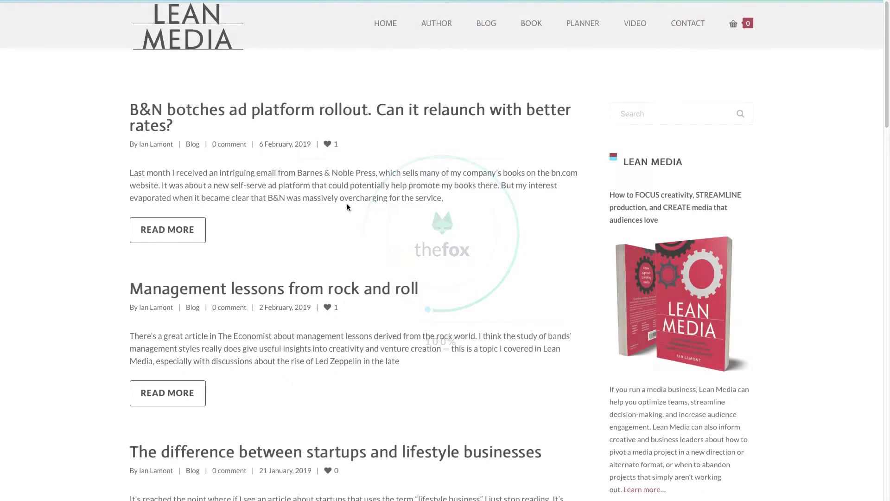
scroll(390, 312, down, 8)
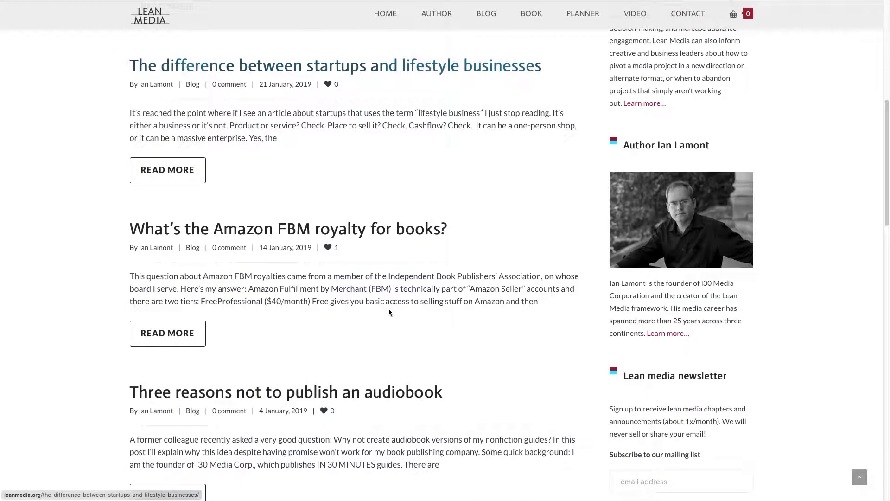
scroll(389, 241, down, 1)
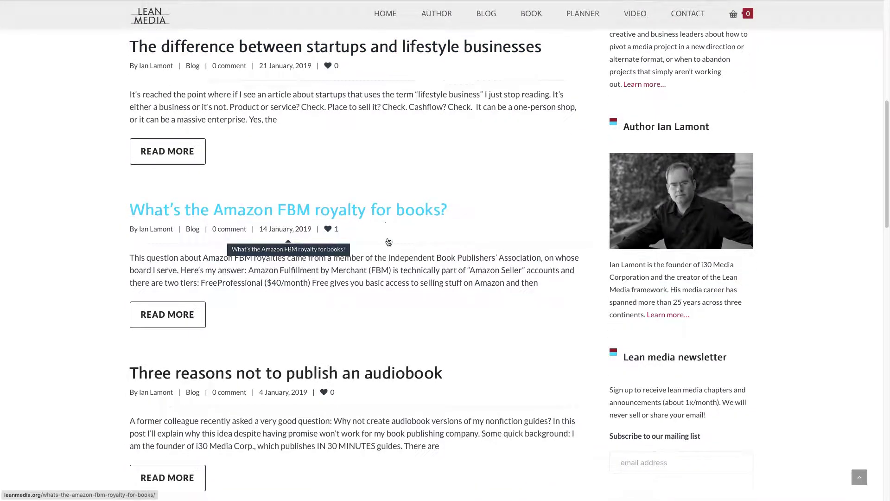
scroll(389, 241, down, 4)
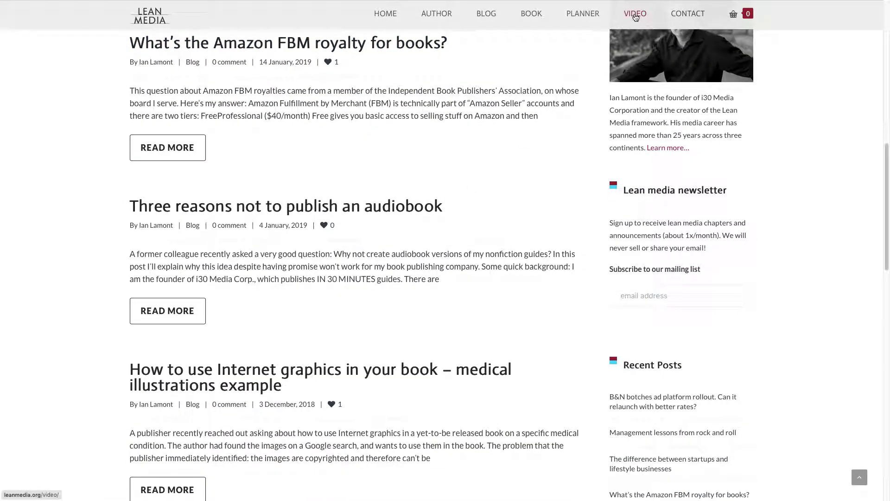
click(636, 15)
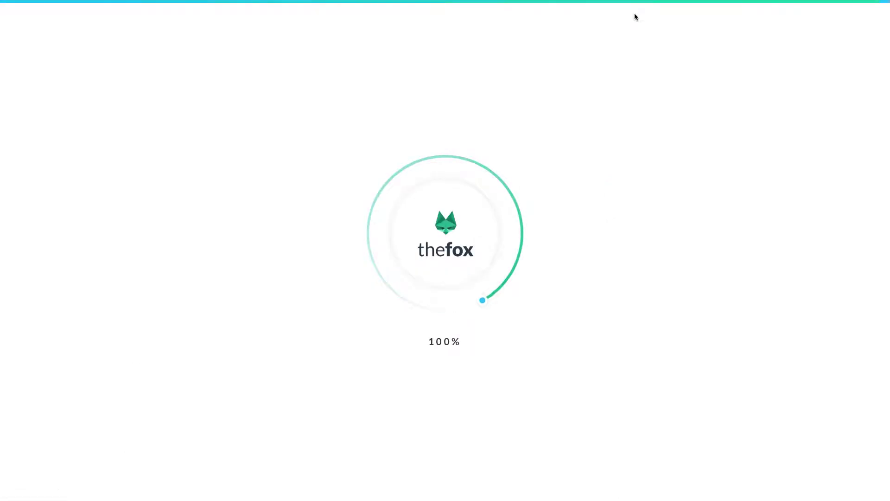